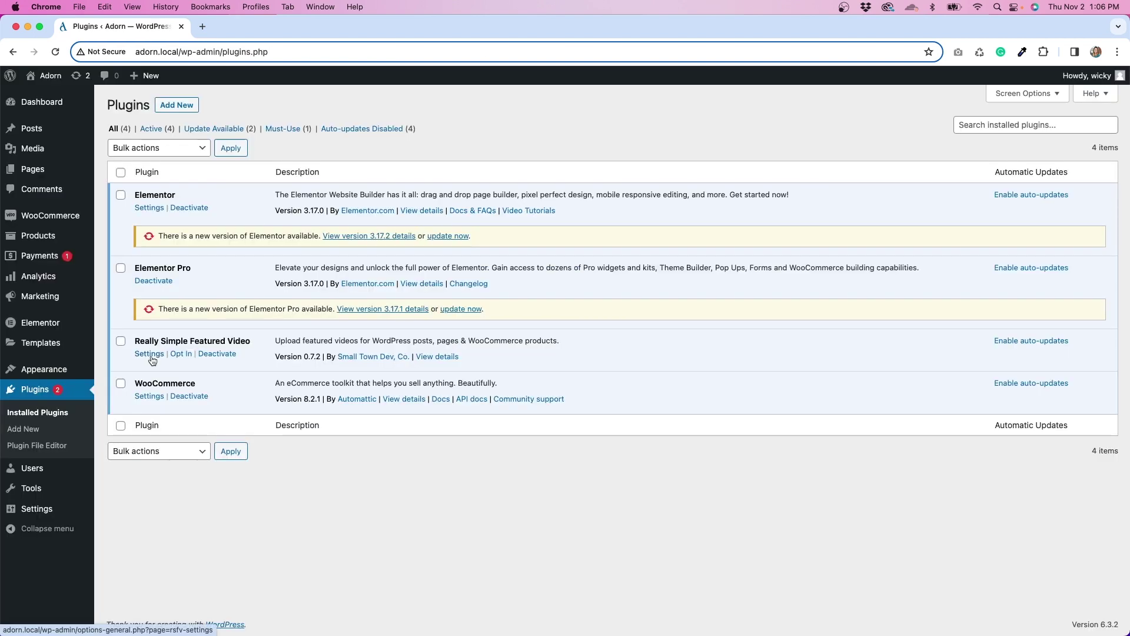
Open the Really Simple Featured Video settings and go to its Controls options.
click(148, 353)
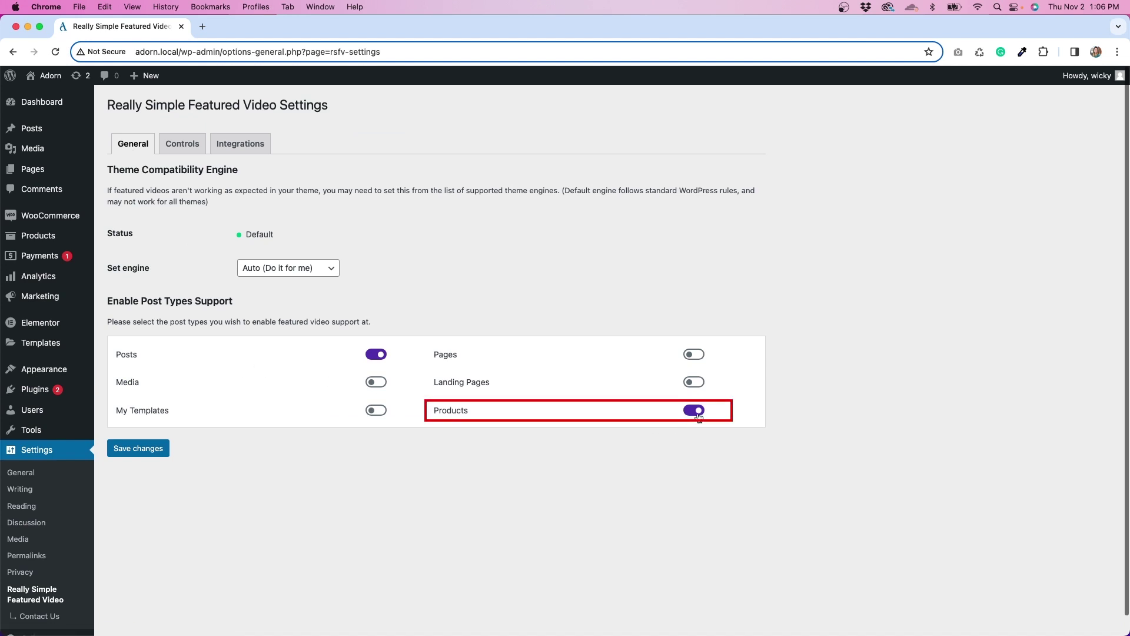
click(139, 448)
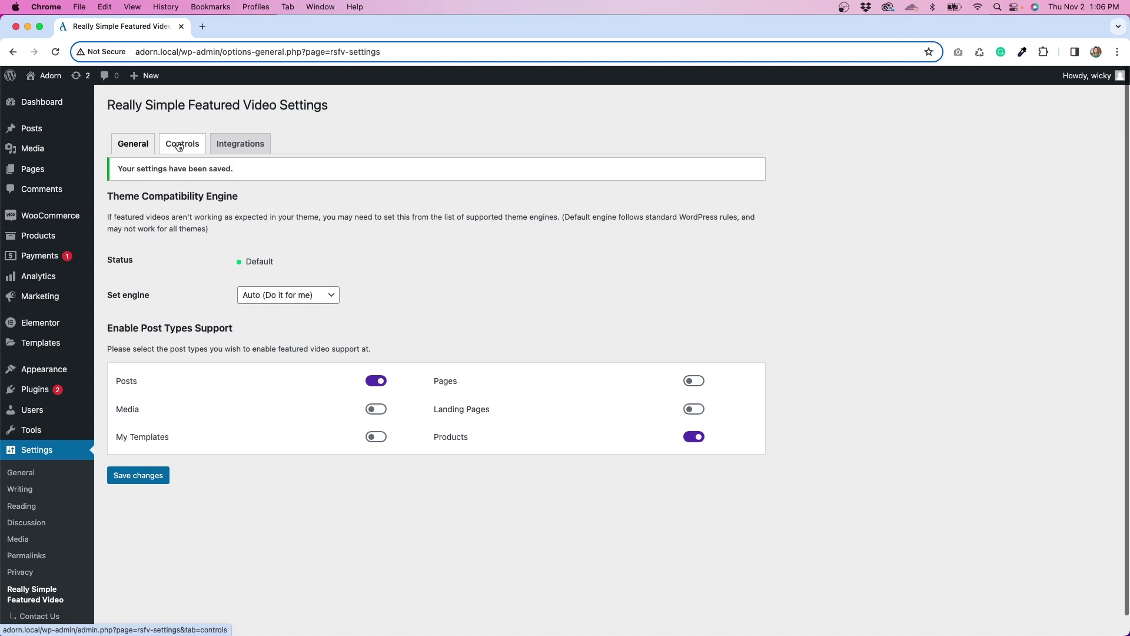
click(183, 144)
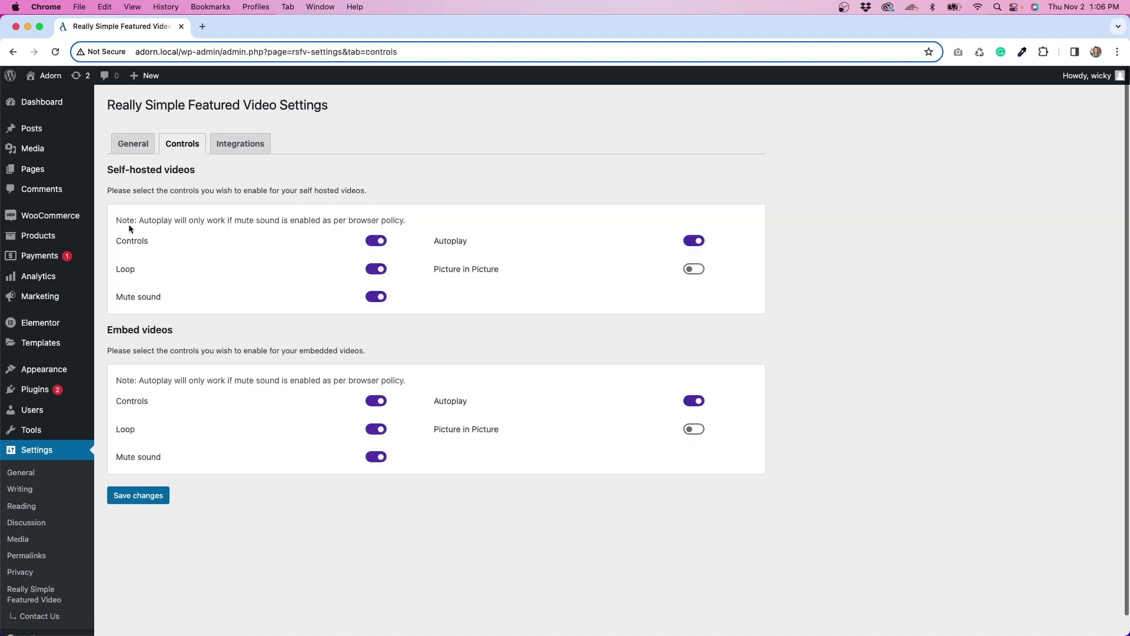
Toggle self-hosted controls and muting off and back on, then turn off embedded controls and looping.
click(380, 243)
click(381, 243)
click(372, 299)
click(372, 299)
click(375, 401)
click(377, 430)
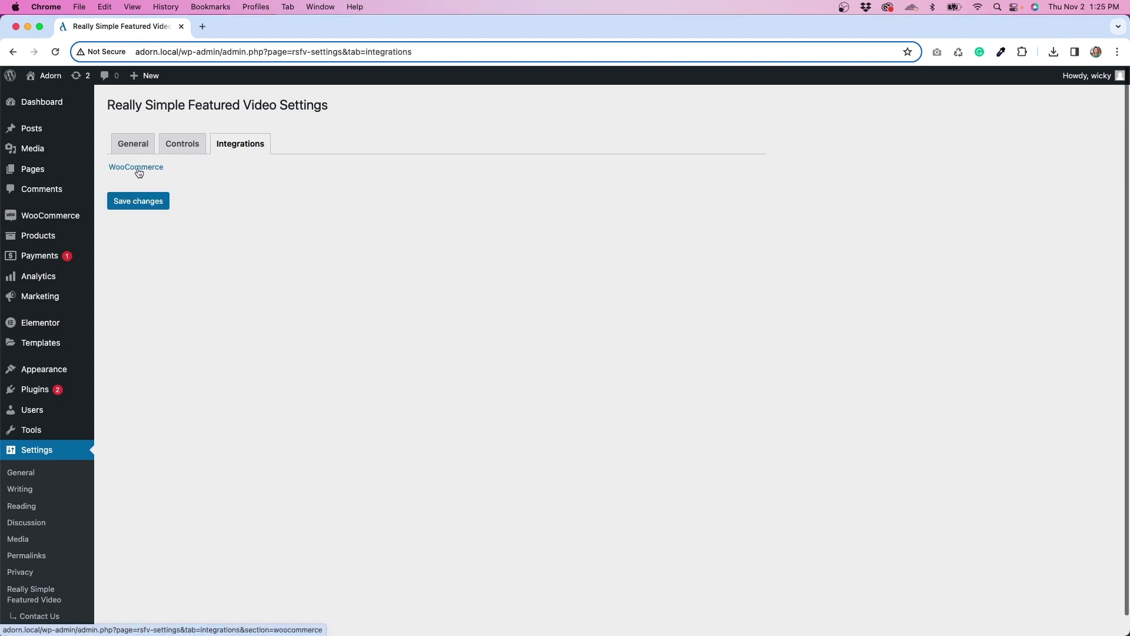
Enable 'Show videos at Product archives' in the plugin's WooCommerce integration settings.
click(139, 172)
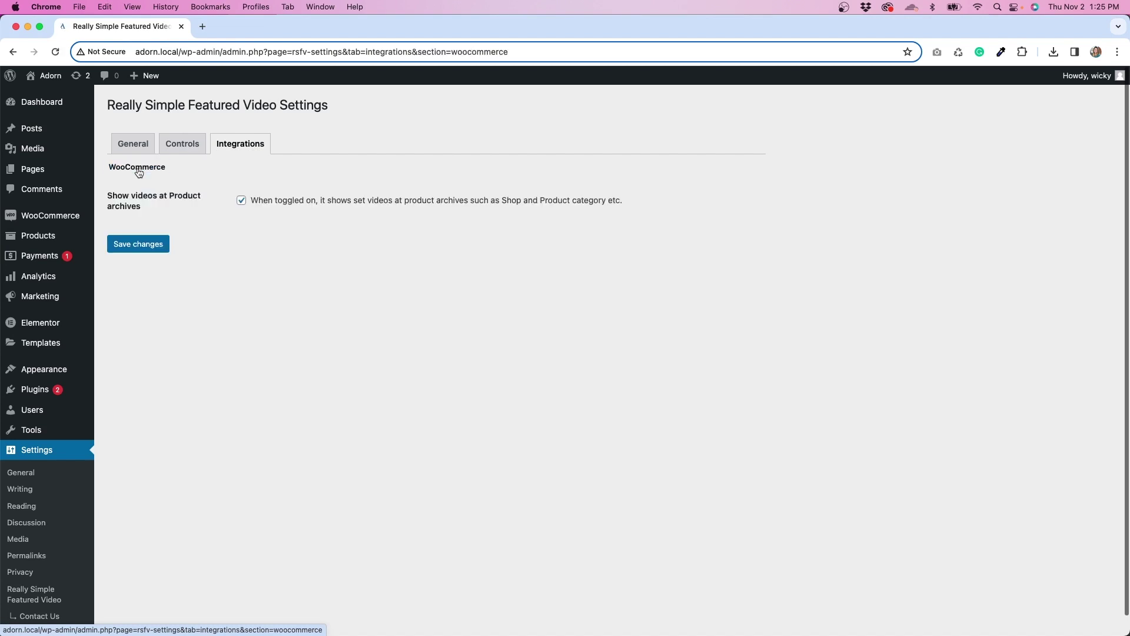
click(241, 201)
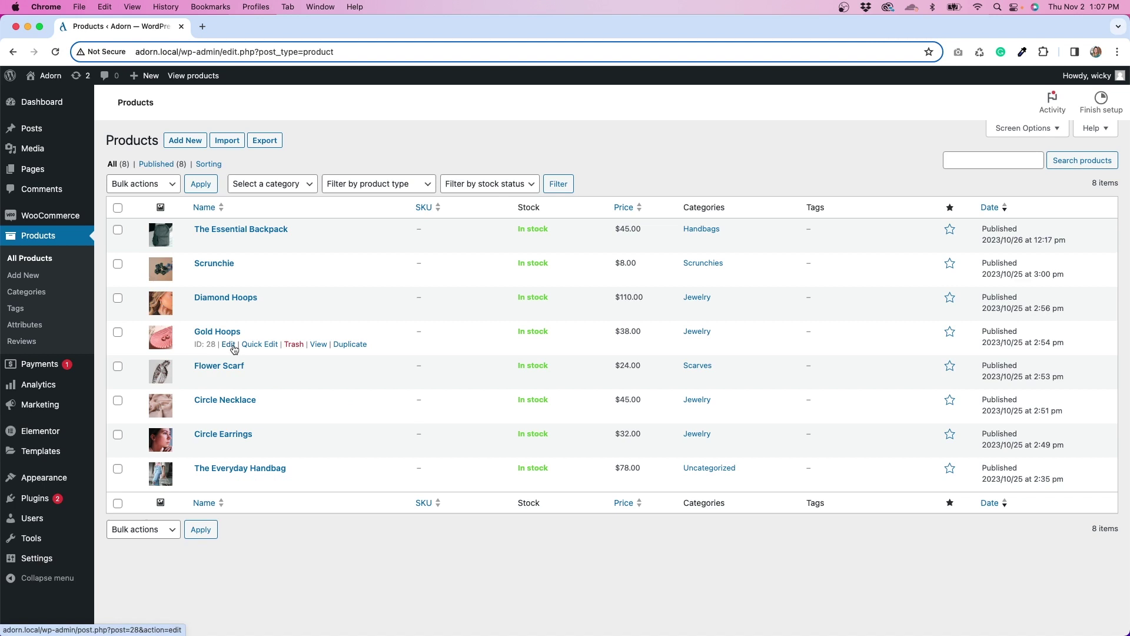
Open the Gold Hoops product in the product editor.
click(229, 344)
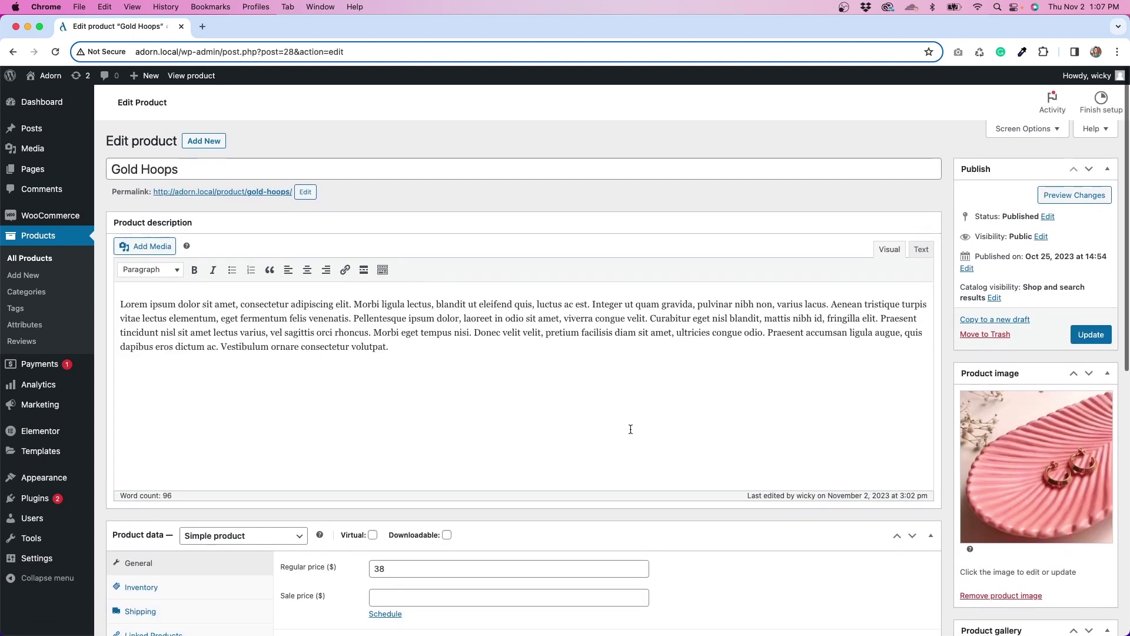
scroll(630, 428, down, 4)
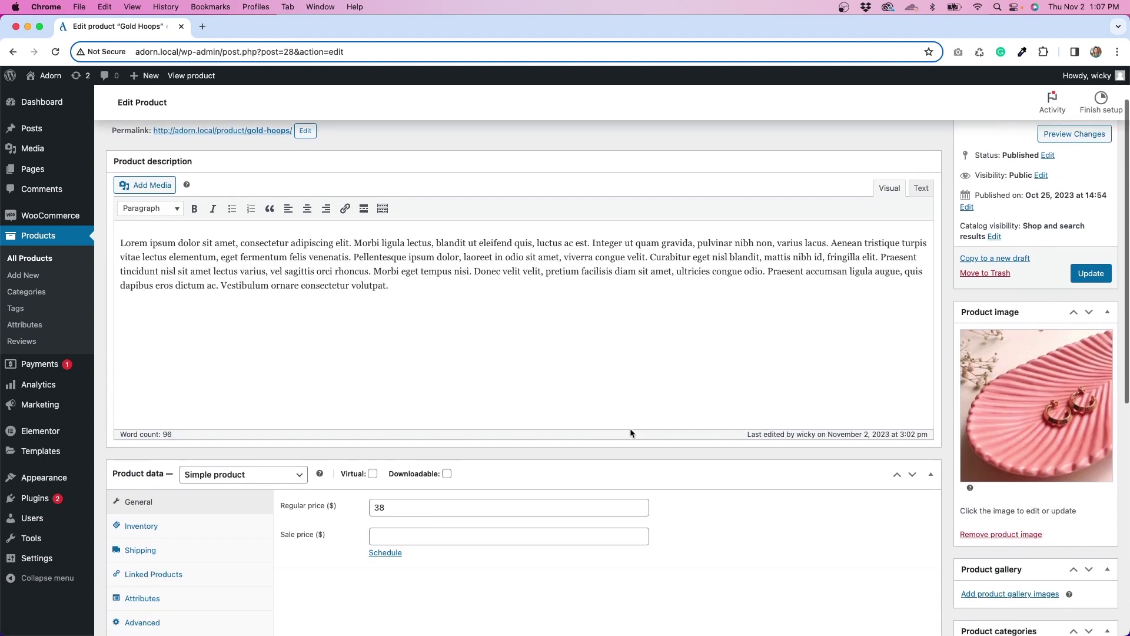
scroll(630, 429, down, 4)
scroll(630, 429, down, 2)
scroll(630, 428, down, 3)
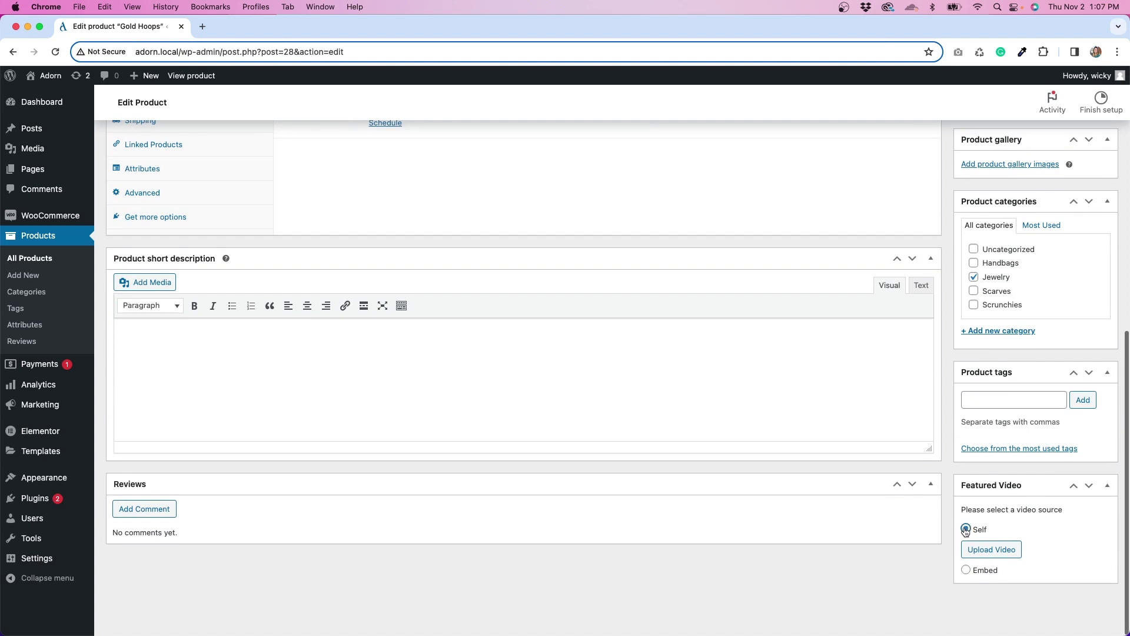
Attach the pexels video from the Media Library as the Gold Hoops featured video.
click(991, 550)
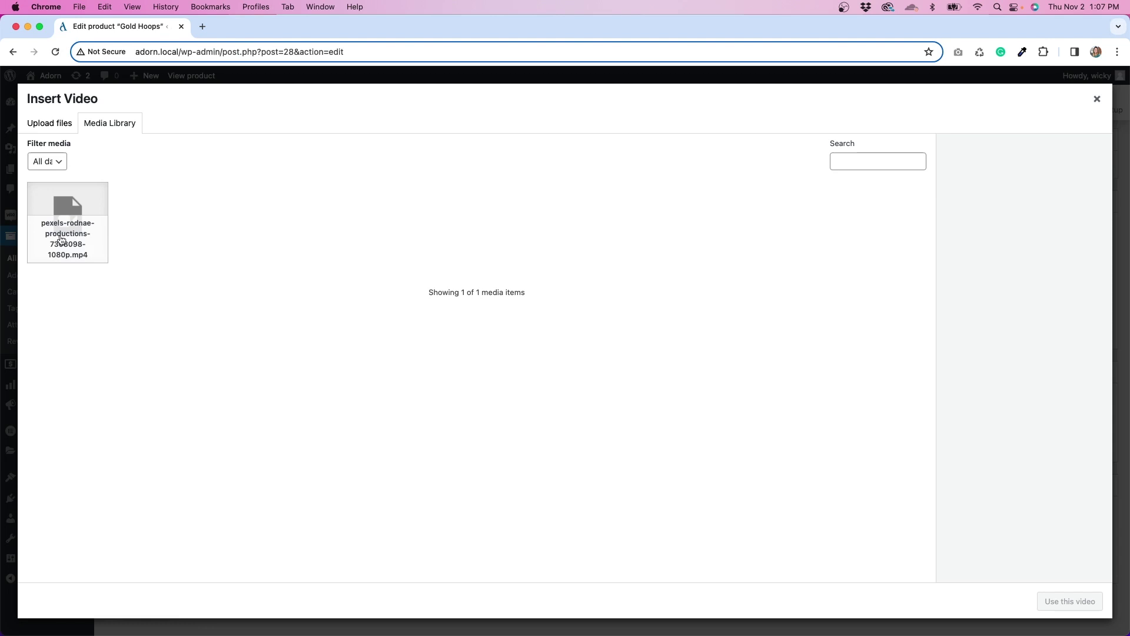
click(67, 238)
click(1070, 601)
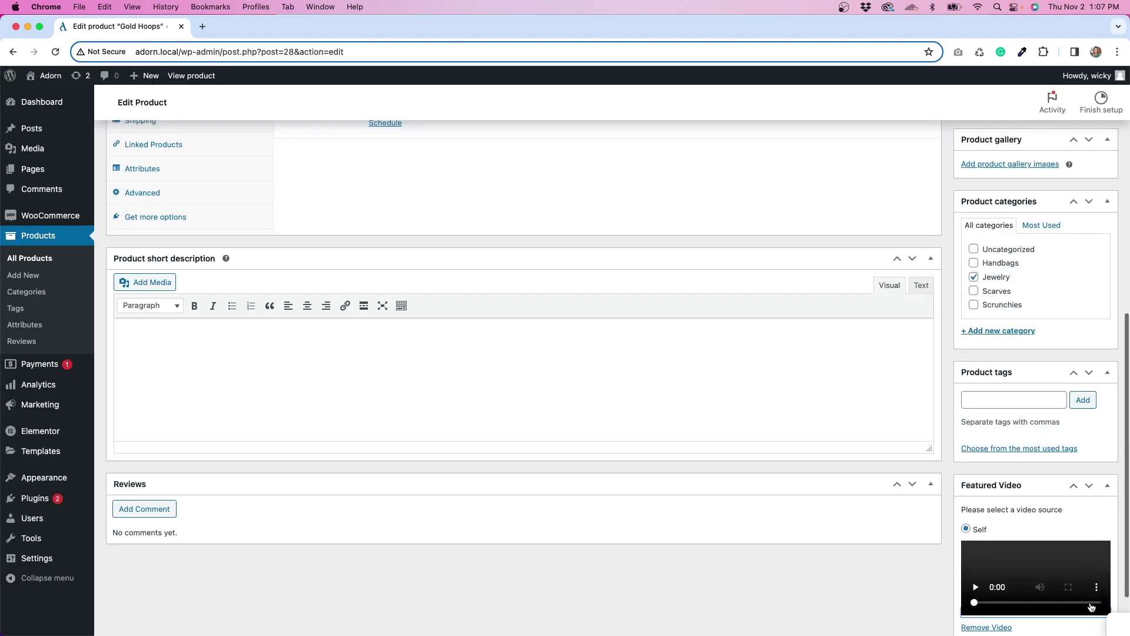
scroll(1047, 397, down, 3)
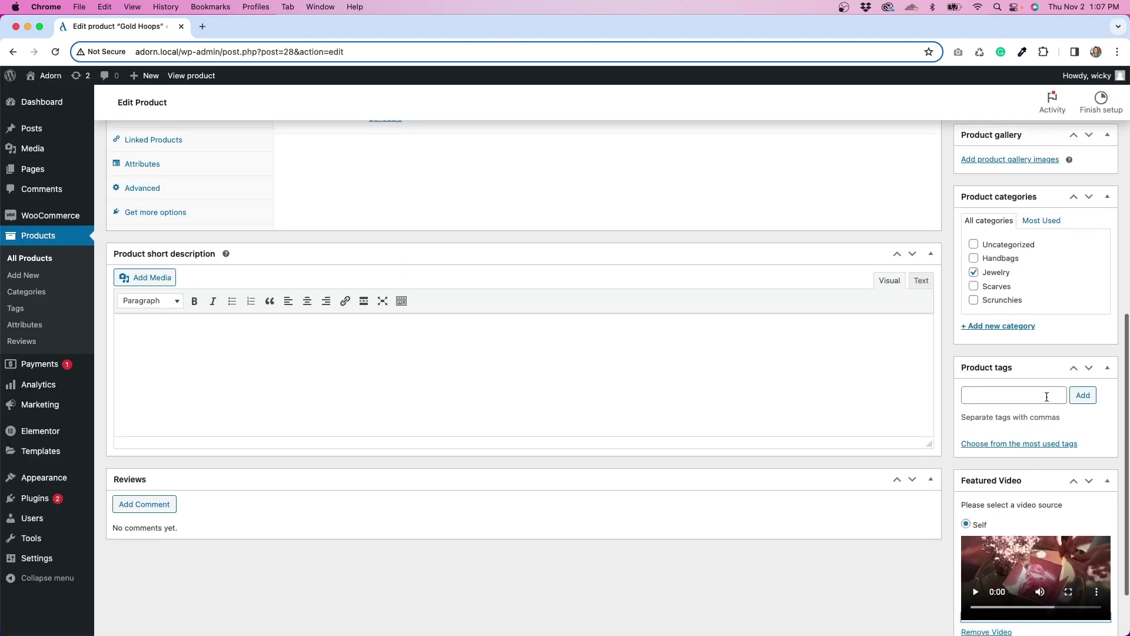
Switch the video source to Embed and back to Self, then update the product.
click(966, 589)
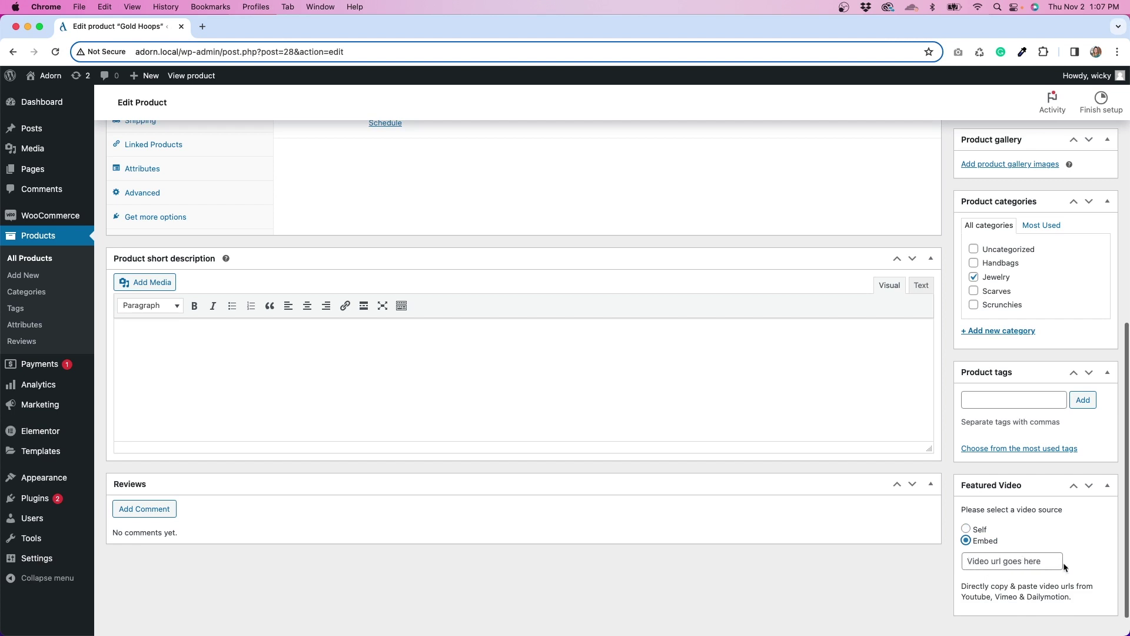
click(966, 529)
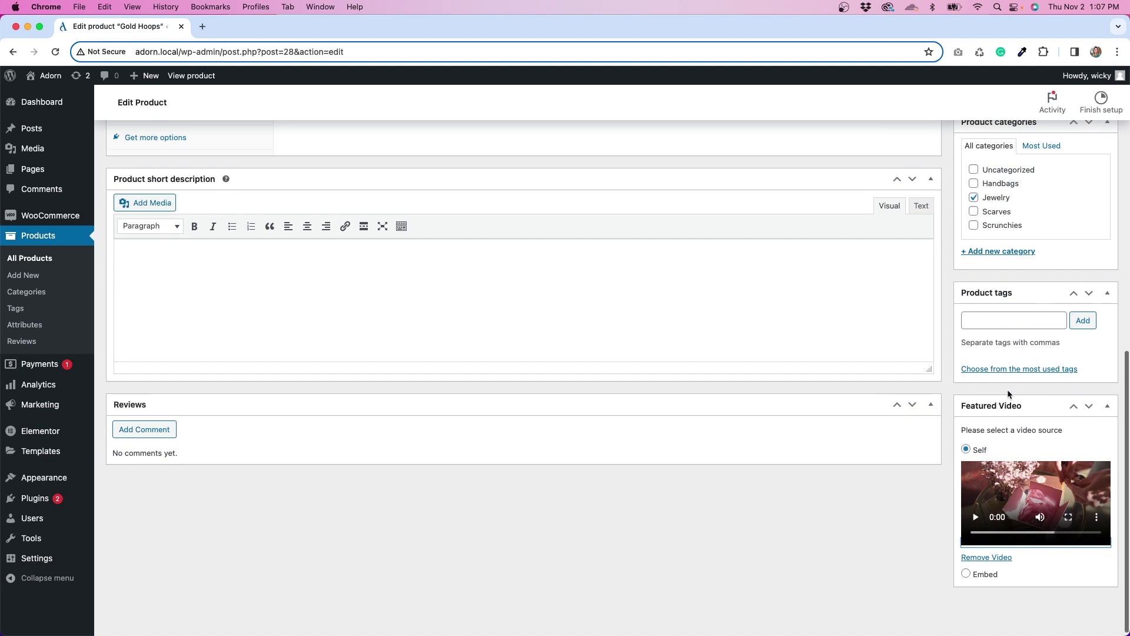
scroll(1009, 394, up, 10)
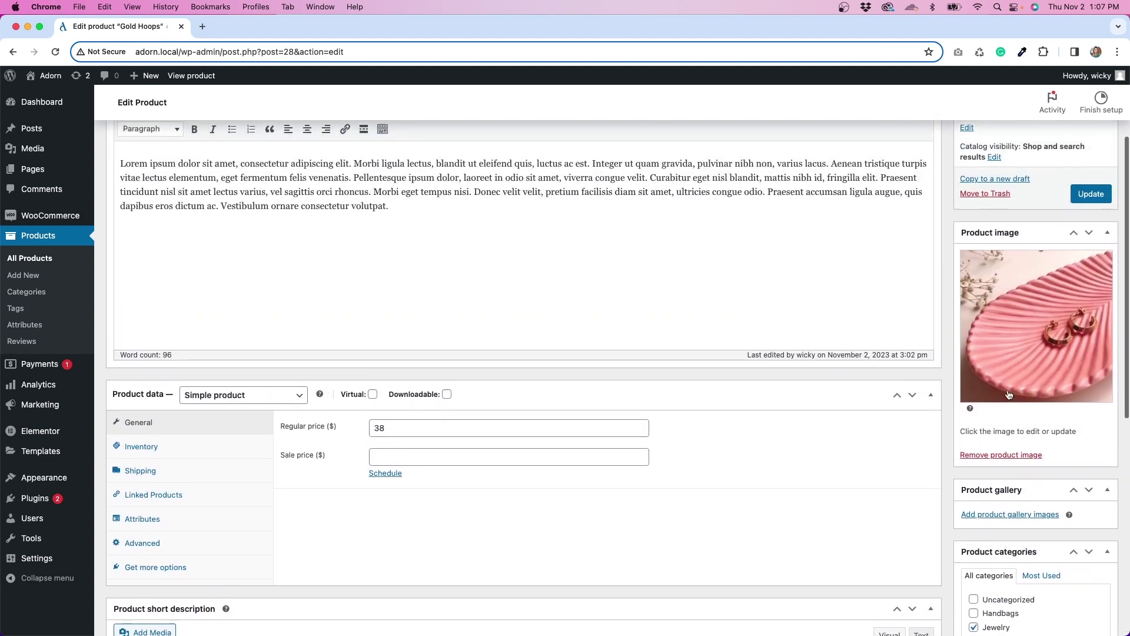
scroll(1009, 394, up, 8)
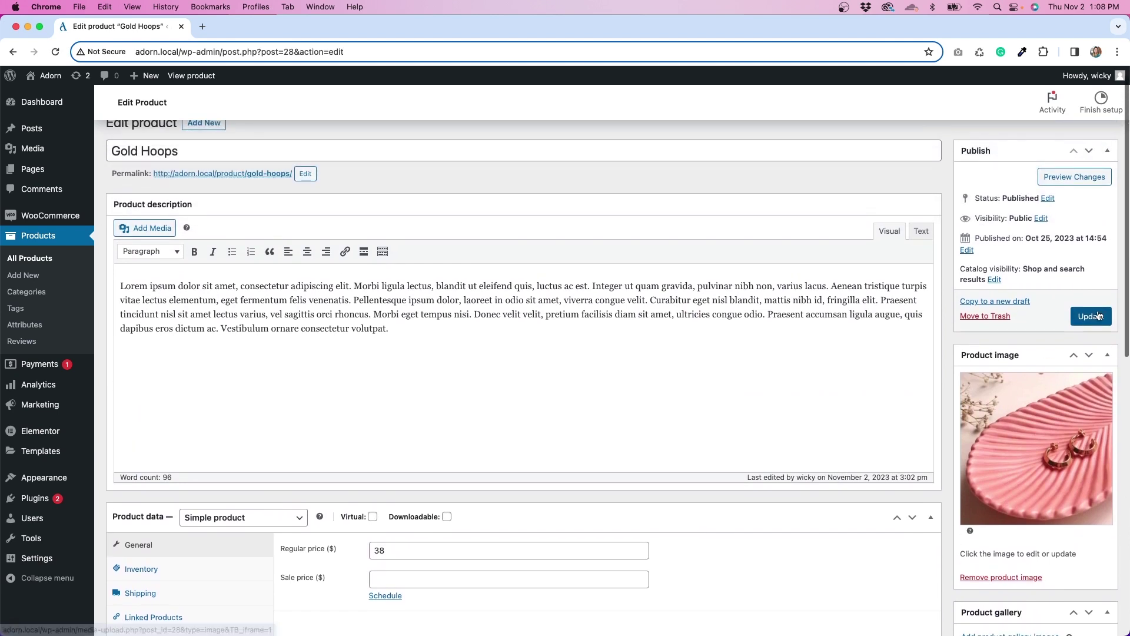
click(1092, 315)
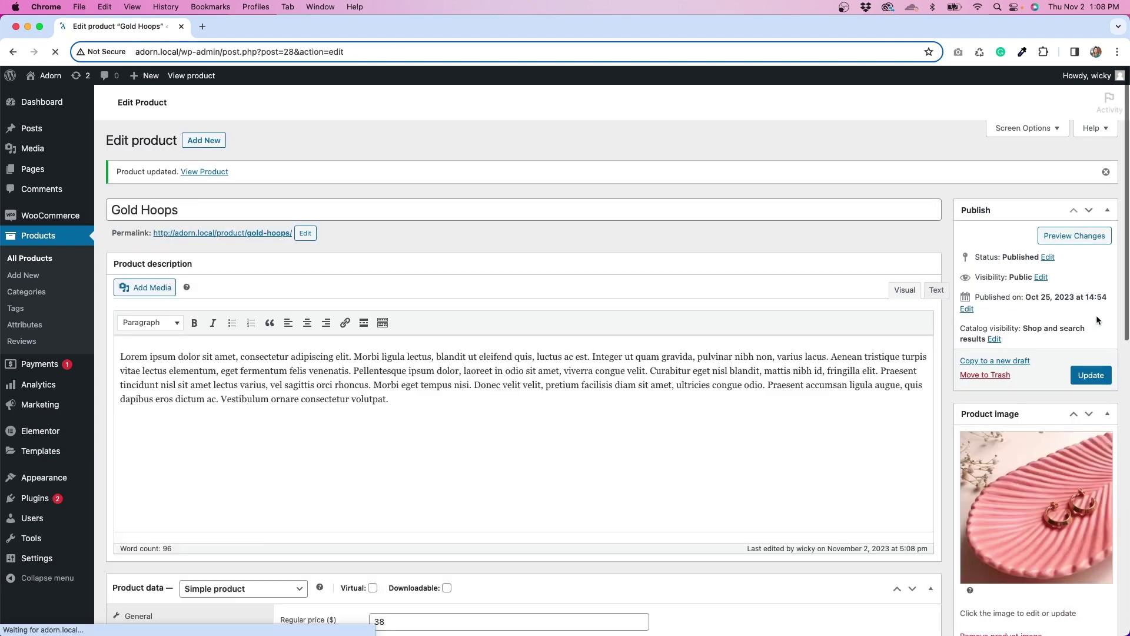
Open the live Gold Hoops product page via the notice's View Product link.
click(204, 172)
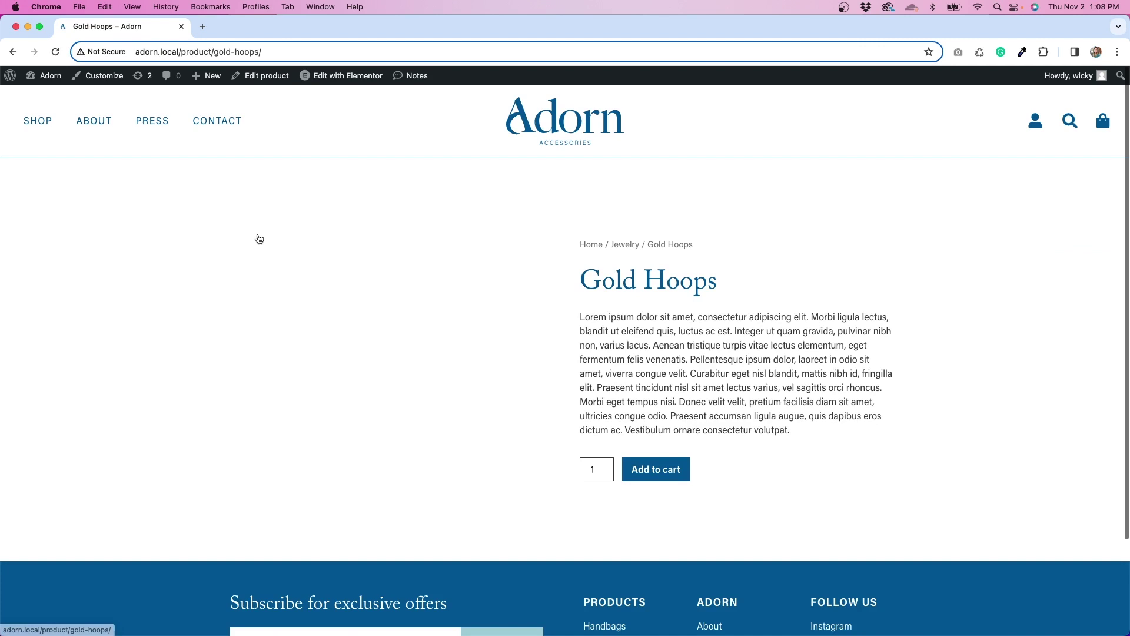